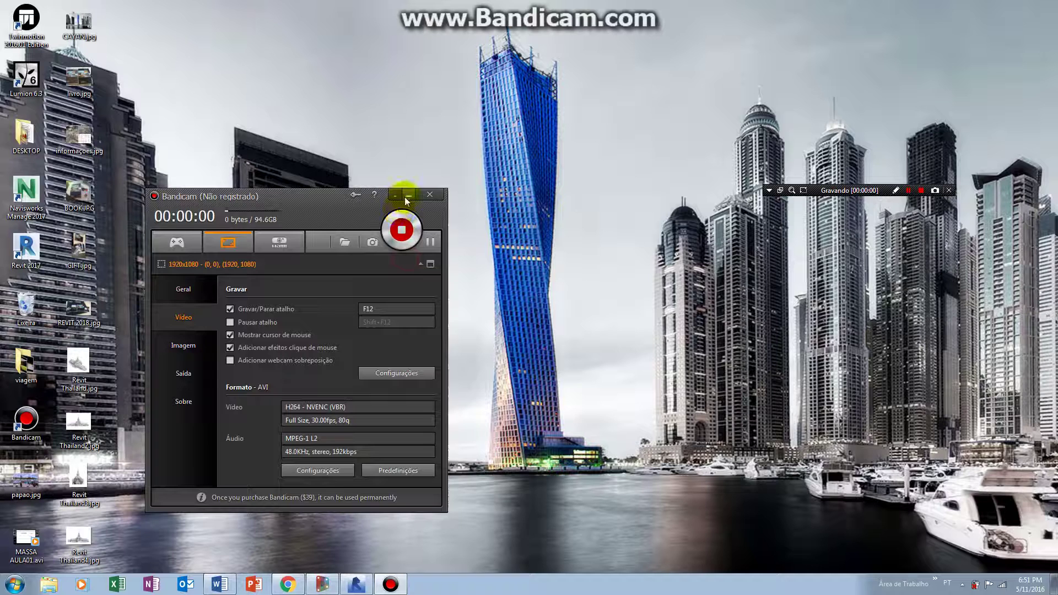
Hide Bandicam, bring Revit forward, zoom the 3D view and show the new-file choices
click(666, 460)
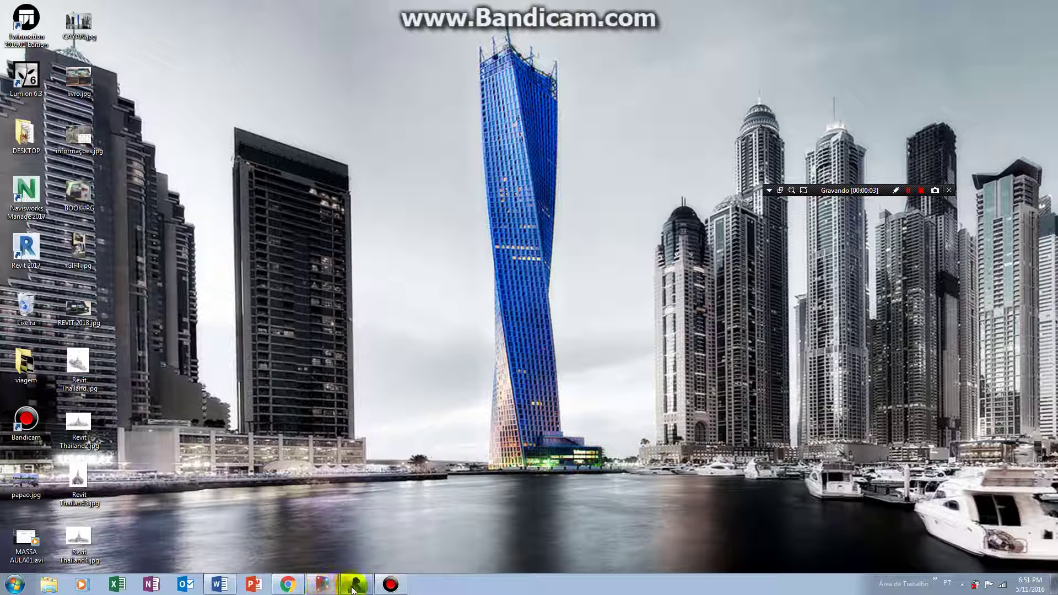
click(323, 585)
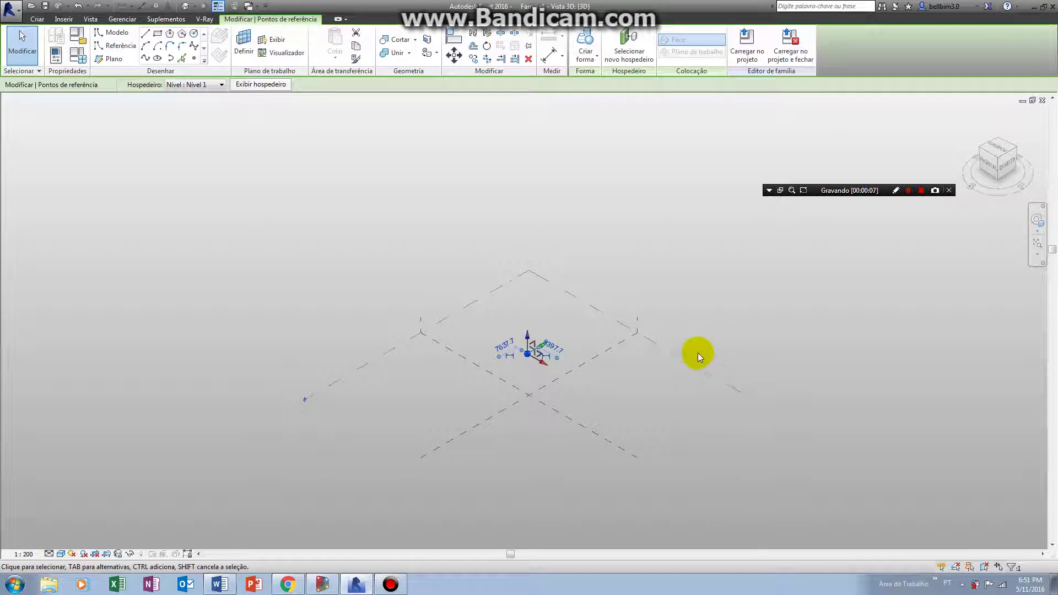
scroll(549, 359, up, 5)
scroll(549, 360, down, 5)
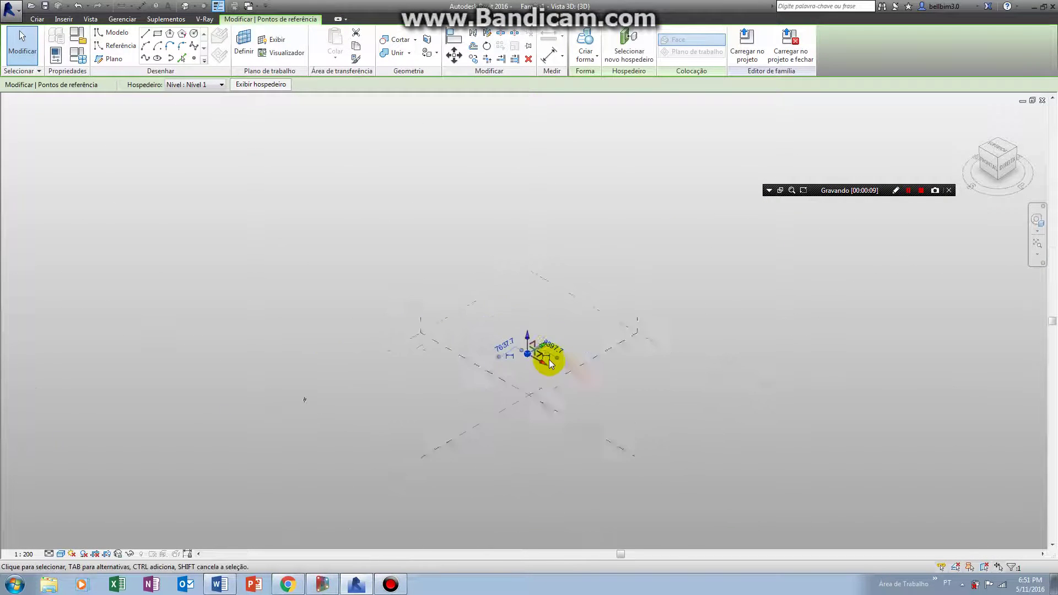
scroll(549, 360, up, 1)
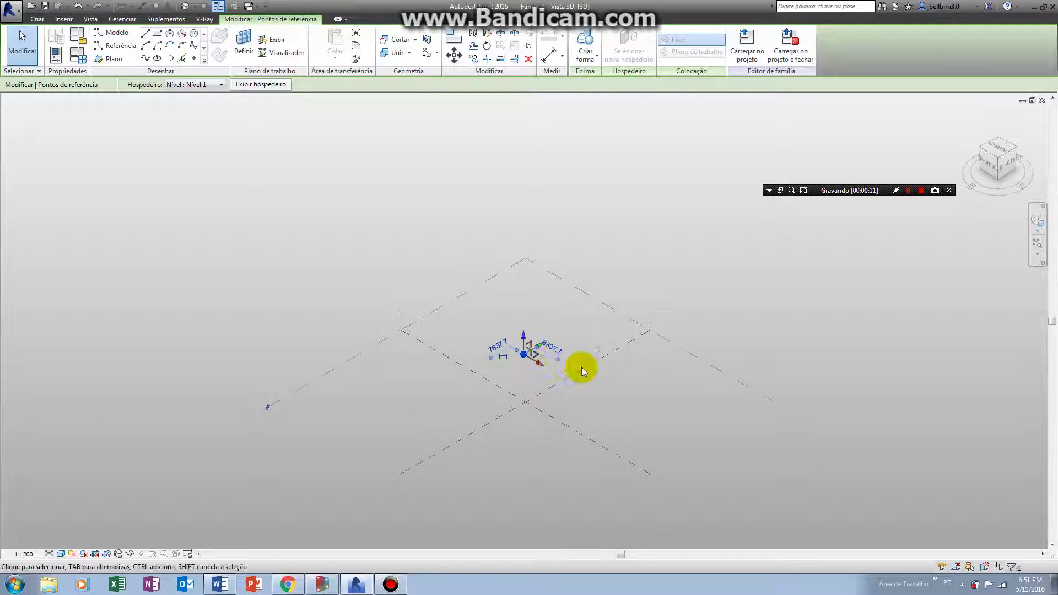
scroll(586, 369, up, 2)
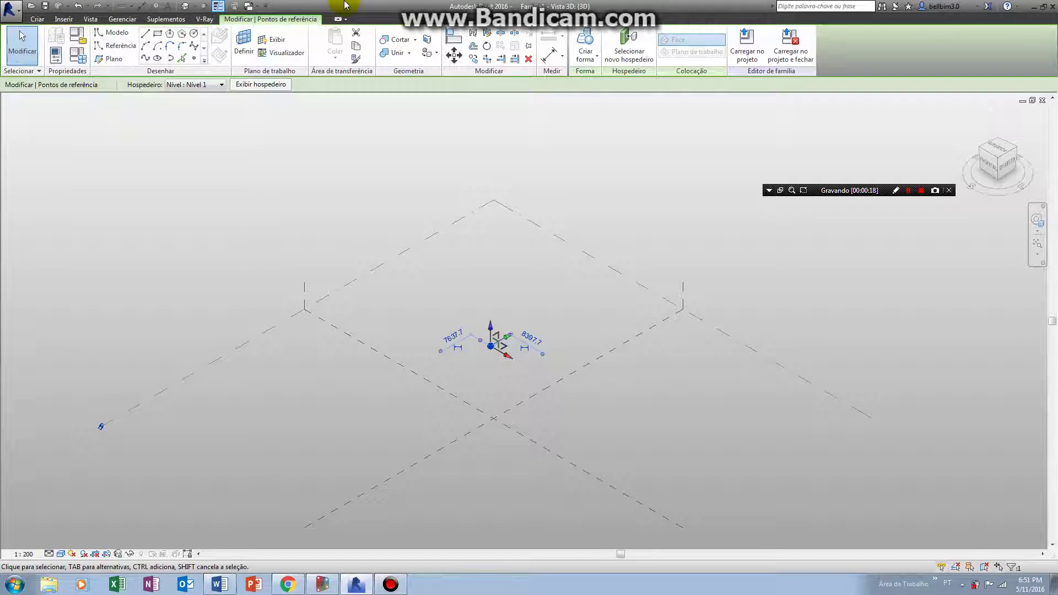
click(13, 10)
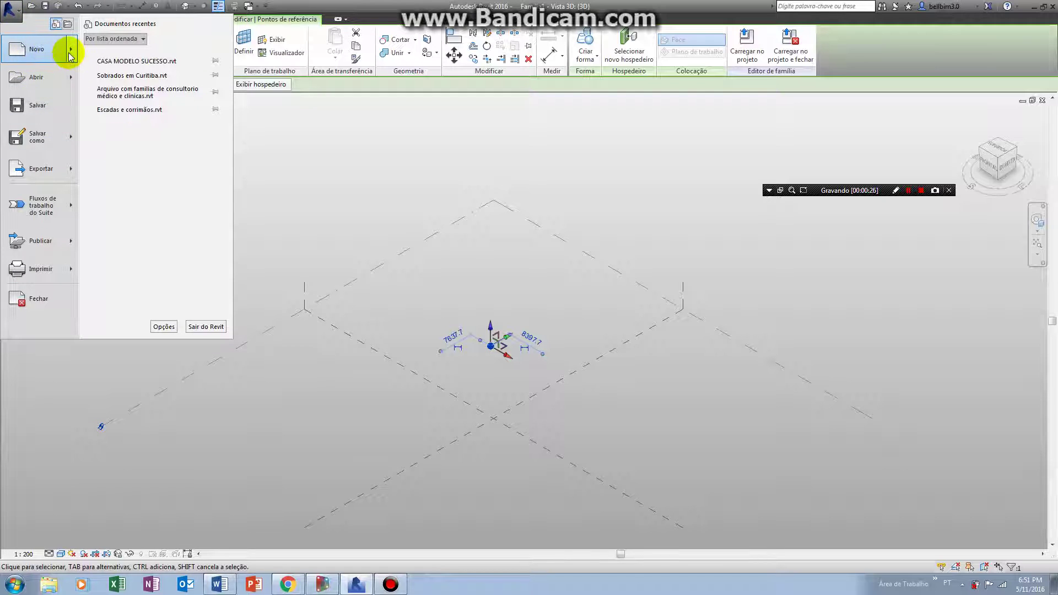
mouse_move(41, 49)
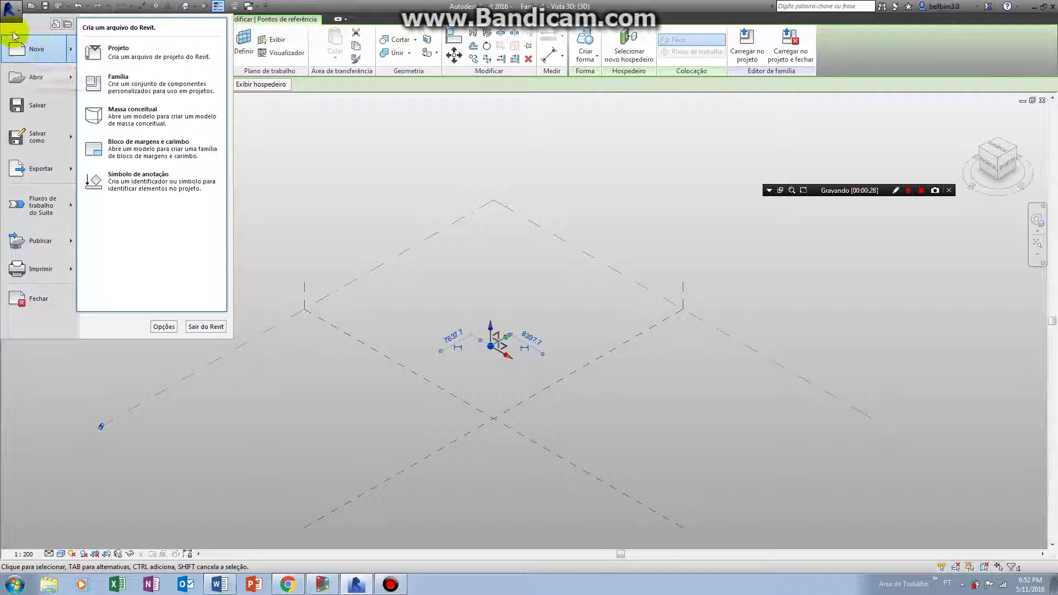
Close the current family without saving, dismissing the reminder prompts
click(329, 8)
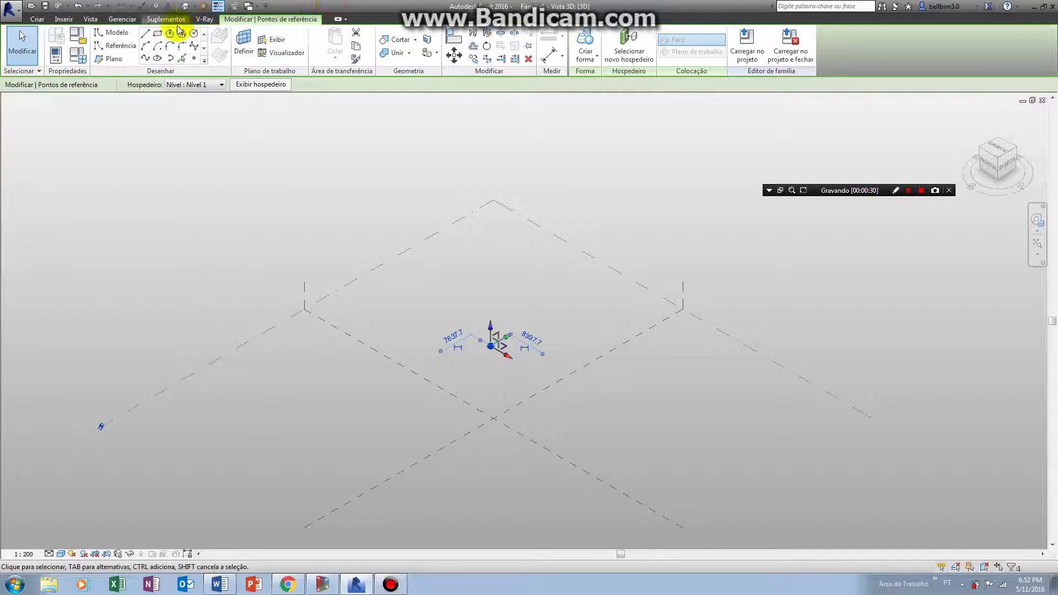
click(11, 10)
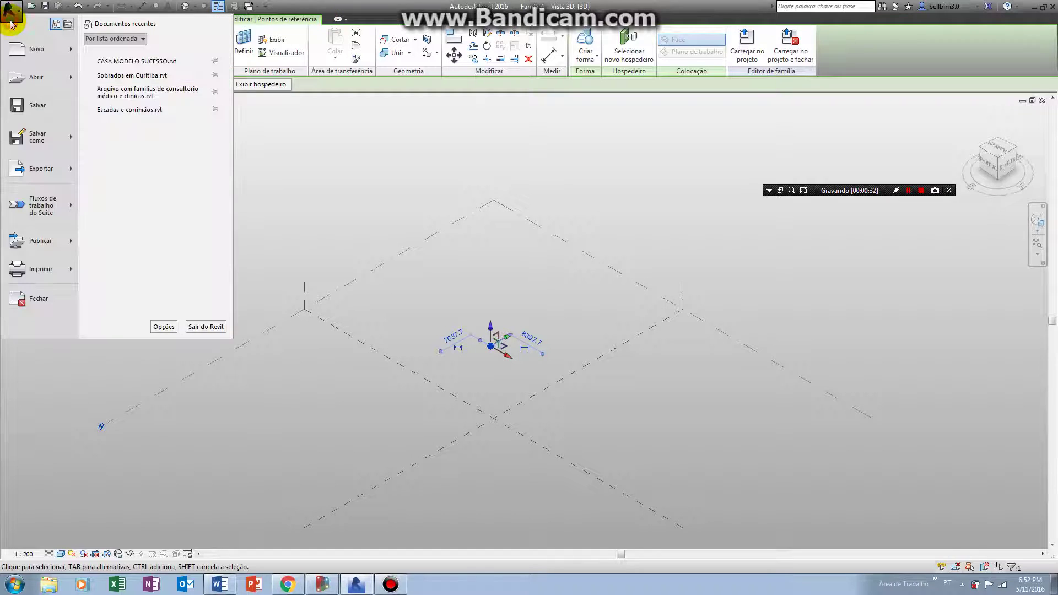
click(34, 49)
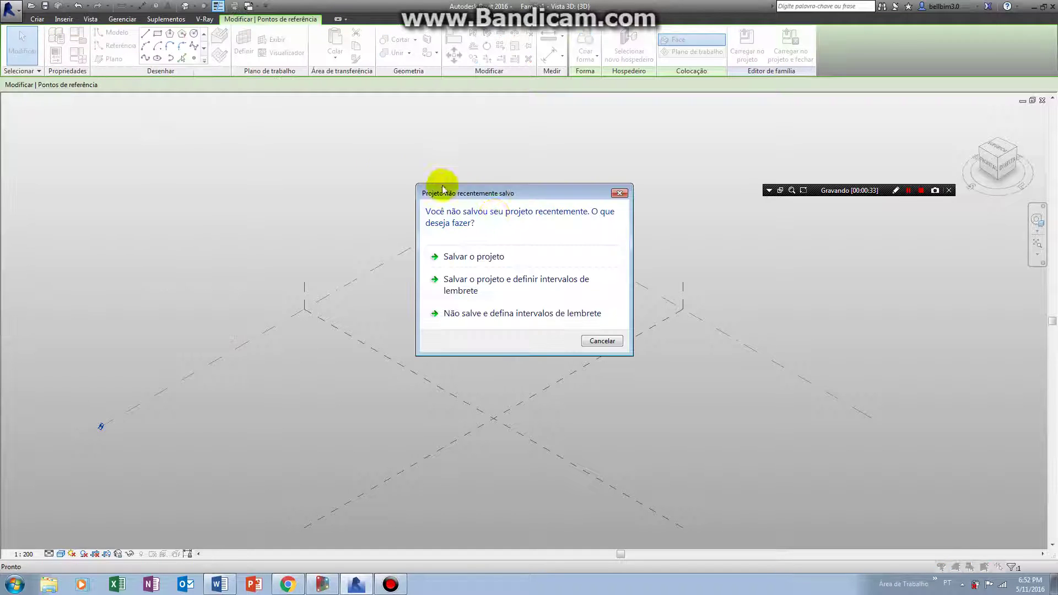
click(617, 194)
click(553, 329)
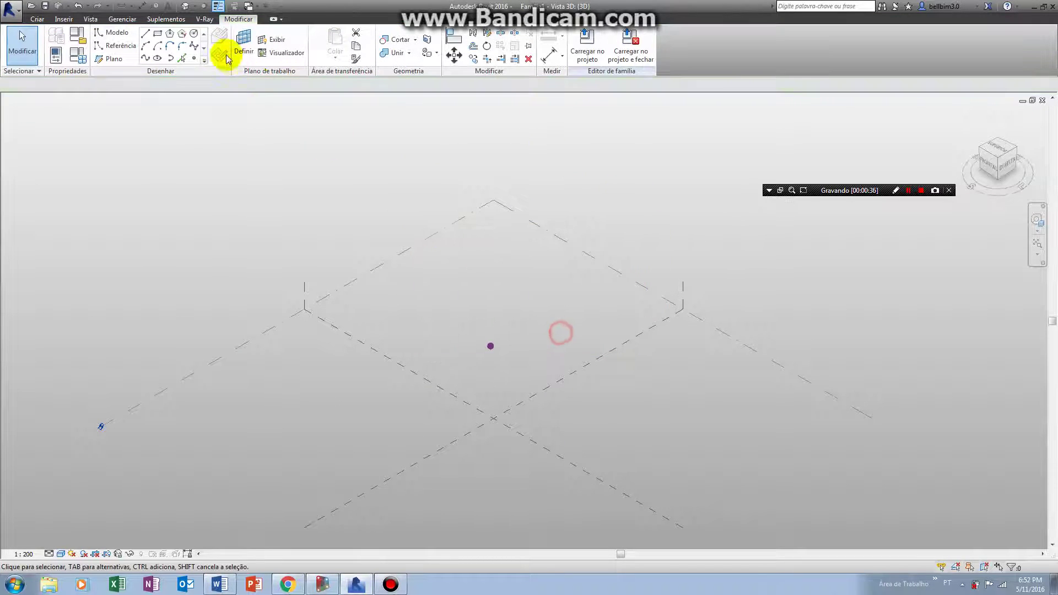
From the Recent Files page, create a new conceptual mass using the Massa métrica.rft template
click(90, 18)
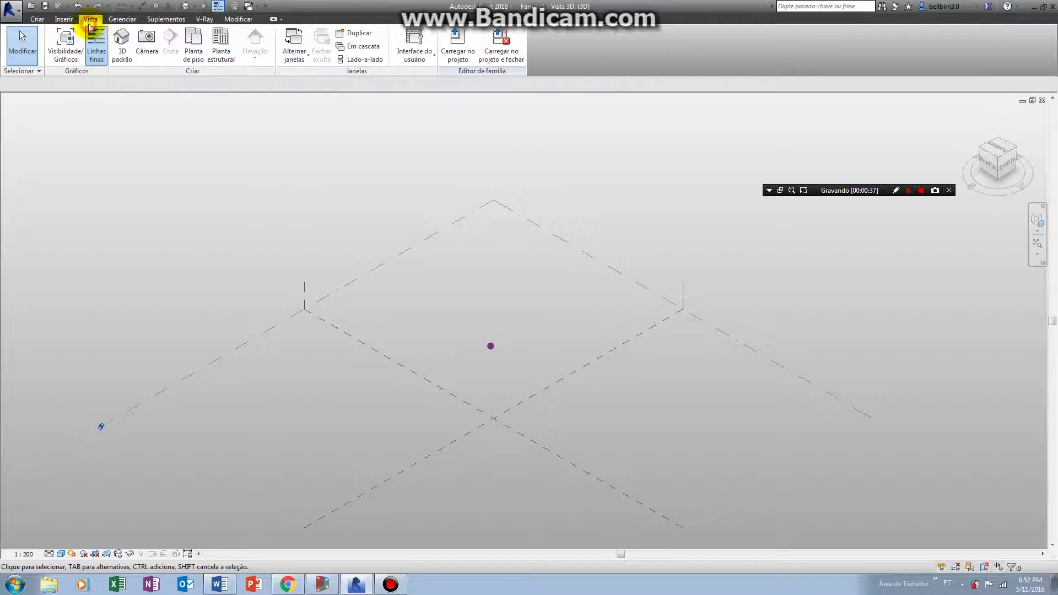
click(431, 63)
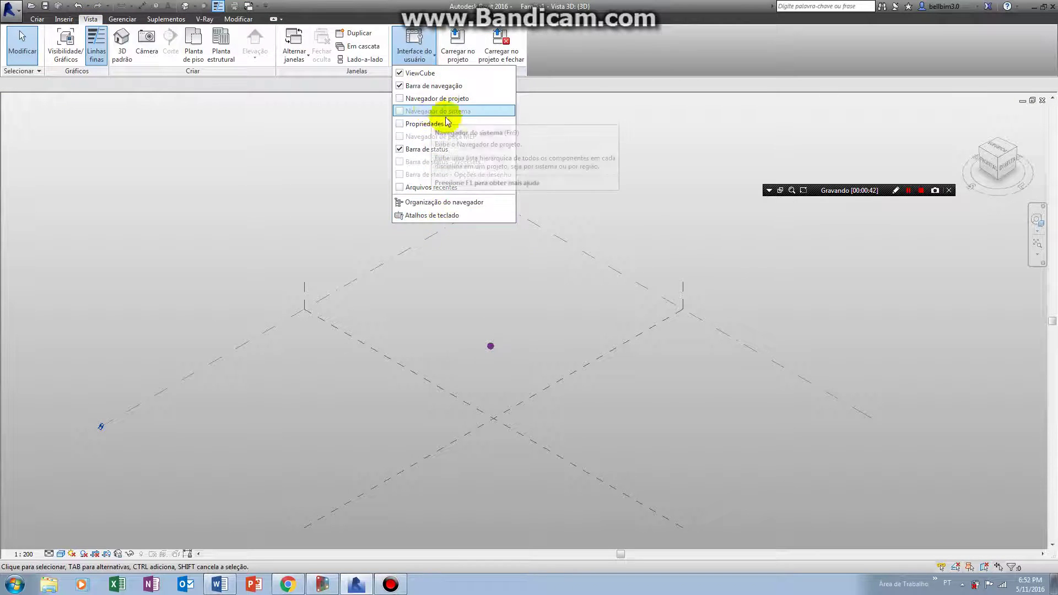
click(469, 187)
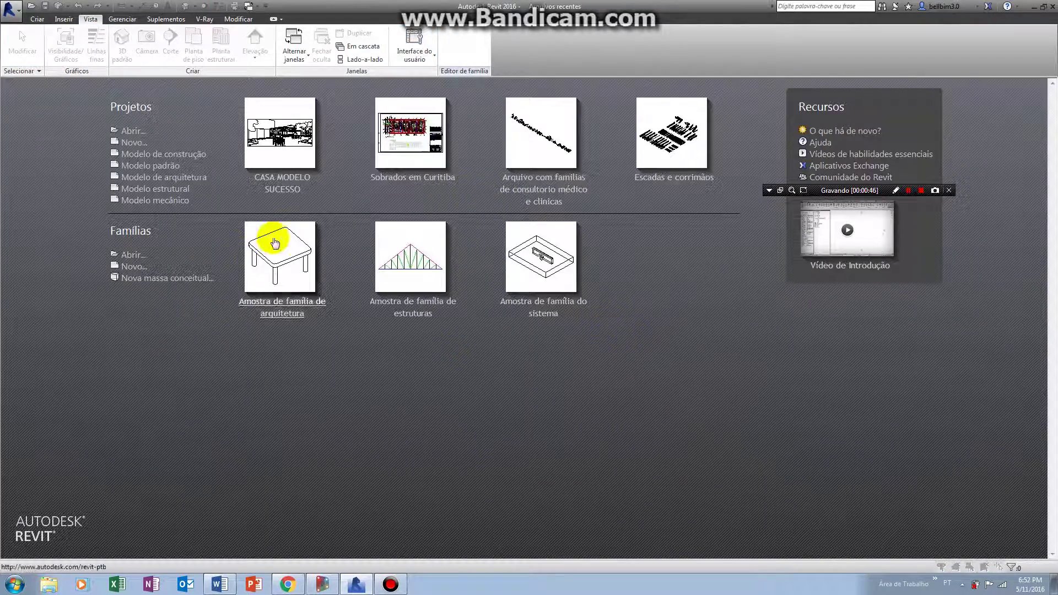
click(171, 279)
click(106, 97)
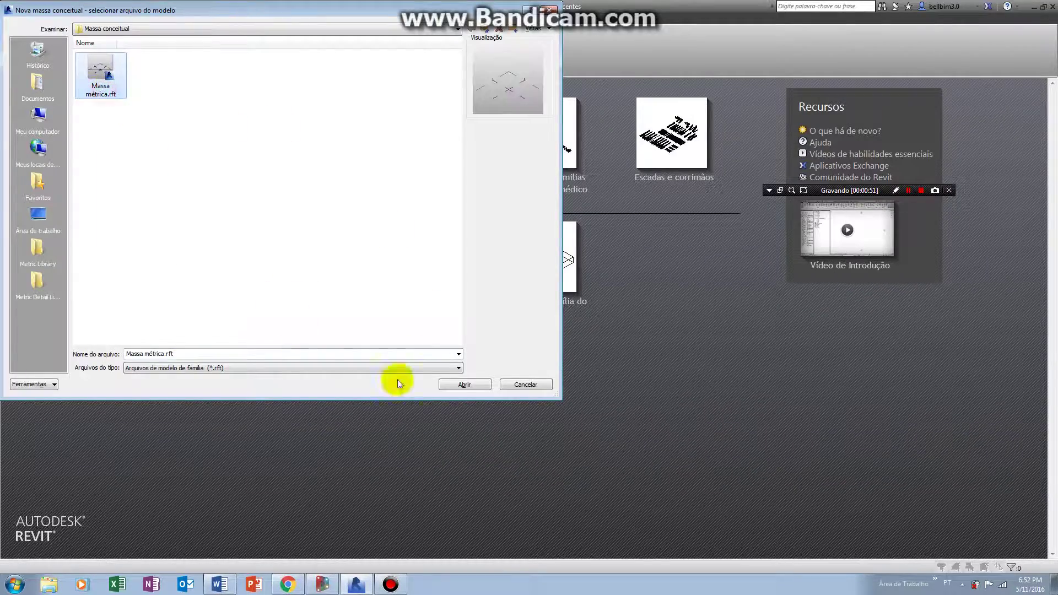
click(454, 386)
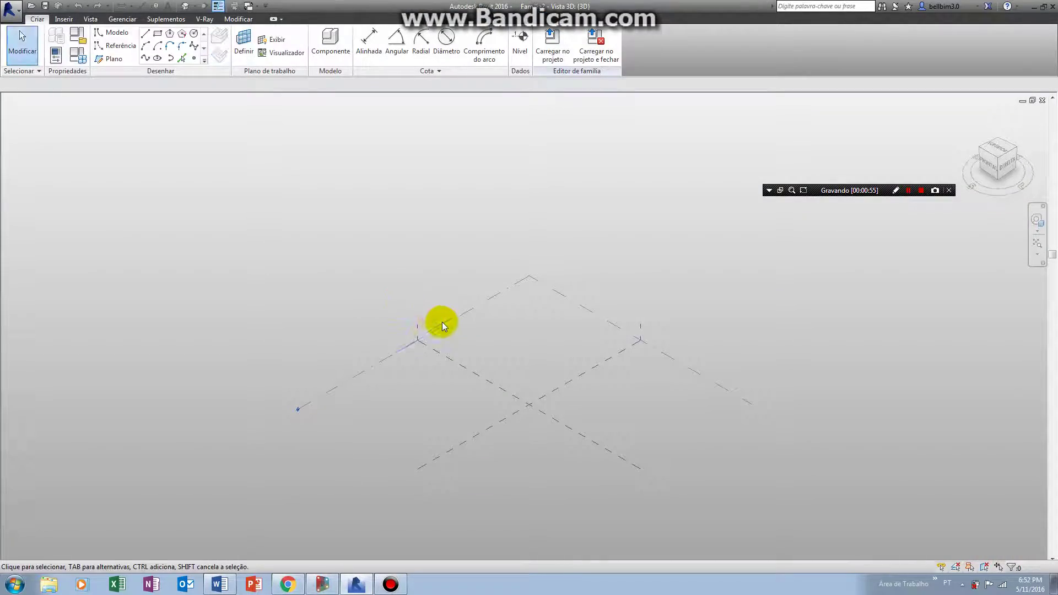
Place a reference point near the centre of the mass and drag it to a new position
click(193, 60)
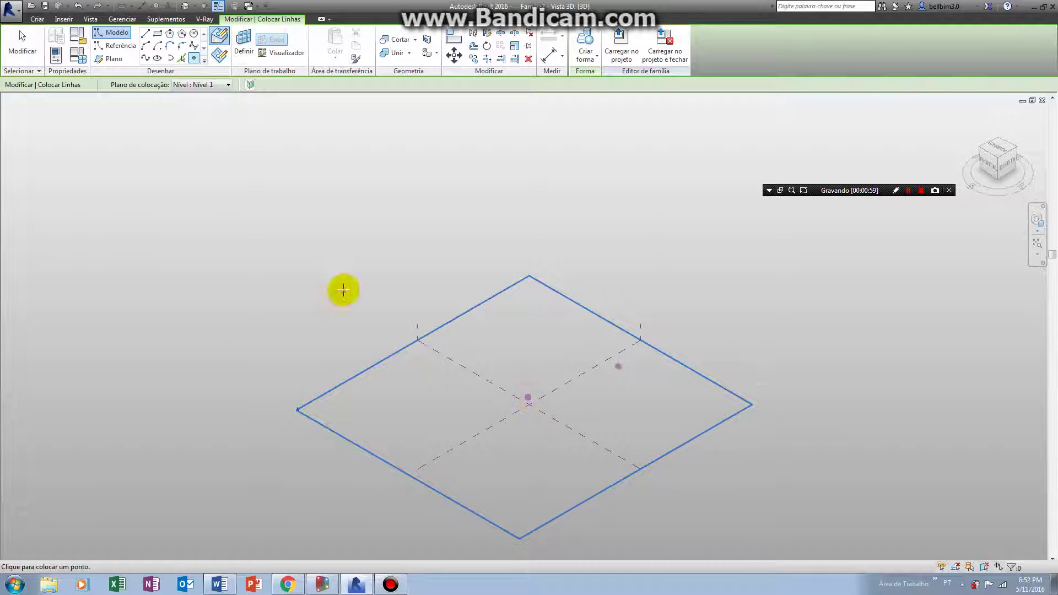
click(19, 42)
scroll(534, 410, up, 5)
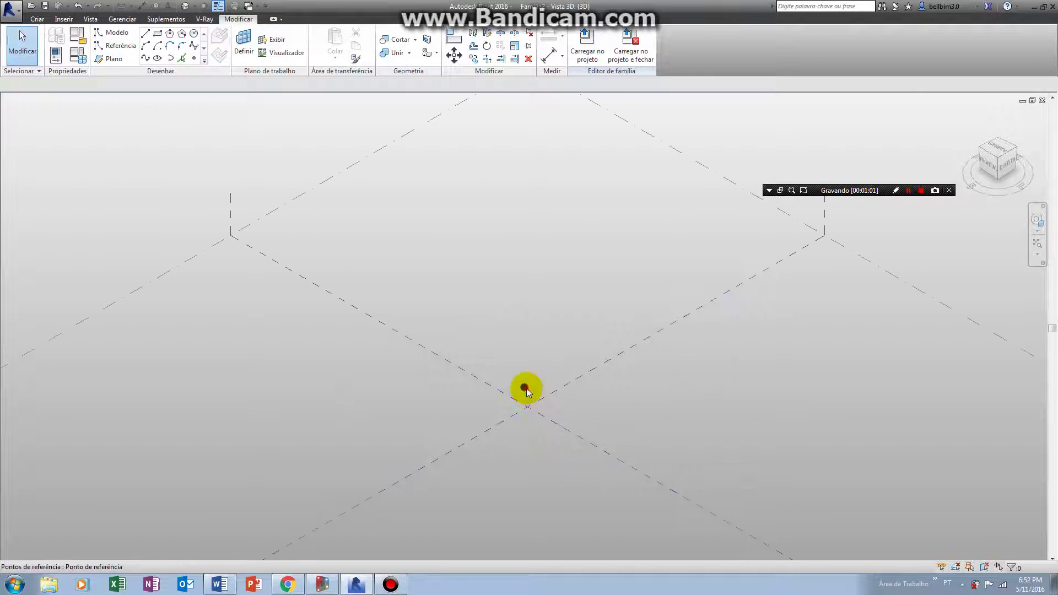
click(526, 391)
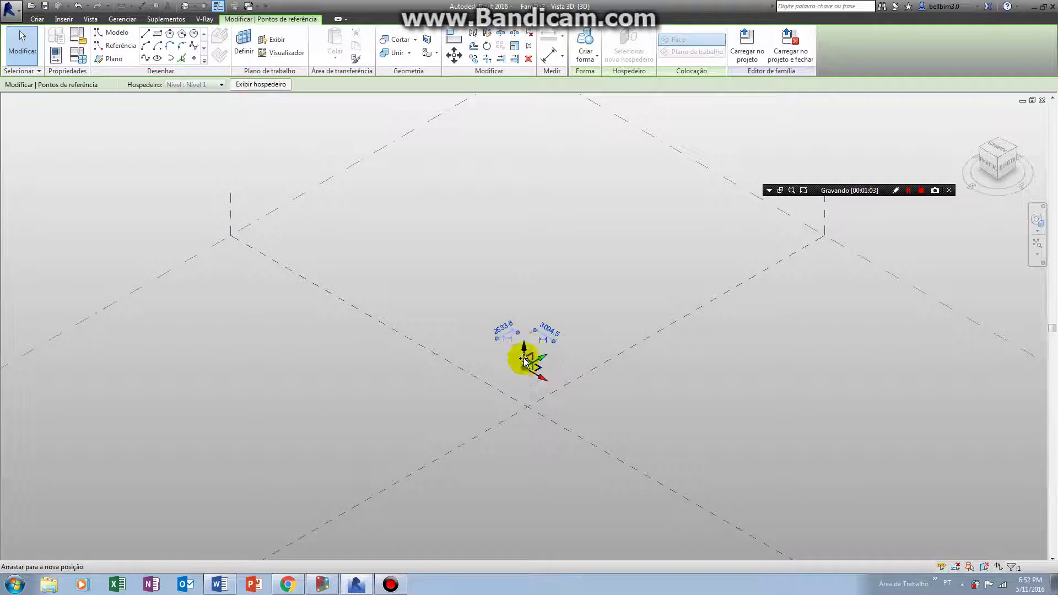
mouse_move(525, 361)
mouse_down()
mouse_move(585, 324)
mouse_move(475, 389)
mouse_up()
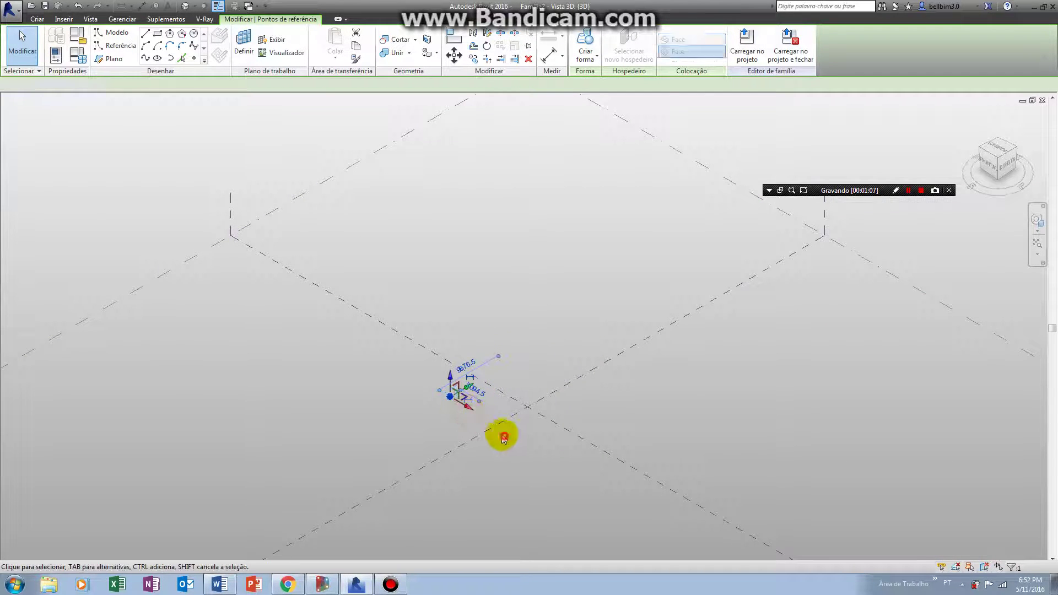
Move the reference point left of the reference plane intersection, then return to Dynamo
click(504, 439)
click(451, 397)
mouse_move(464, 402)
mouse_down()
mouse_move(507, 446)
mouse_move(472, 421)
mouse_up()
click(485, 408)
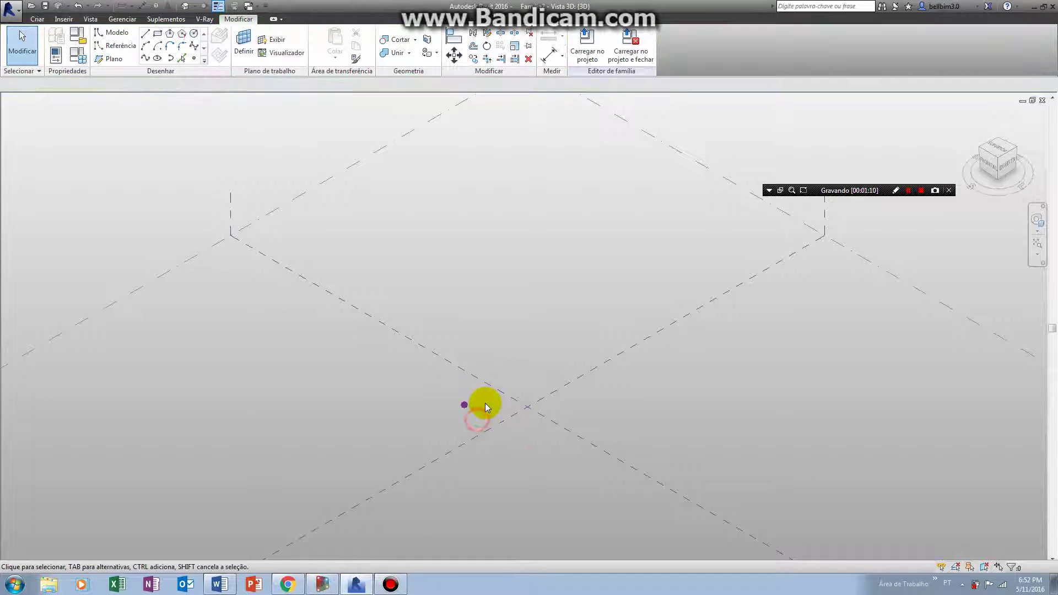
click(444, 410)
click(512, 383)
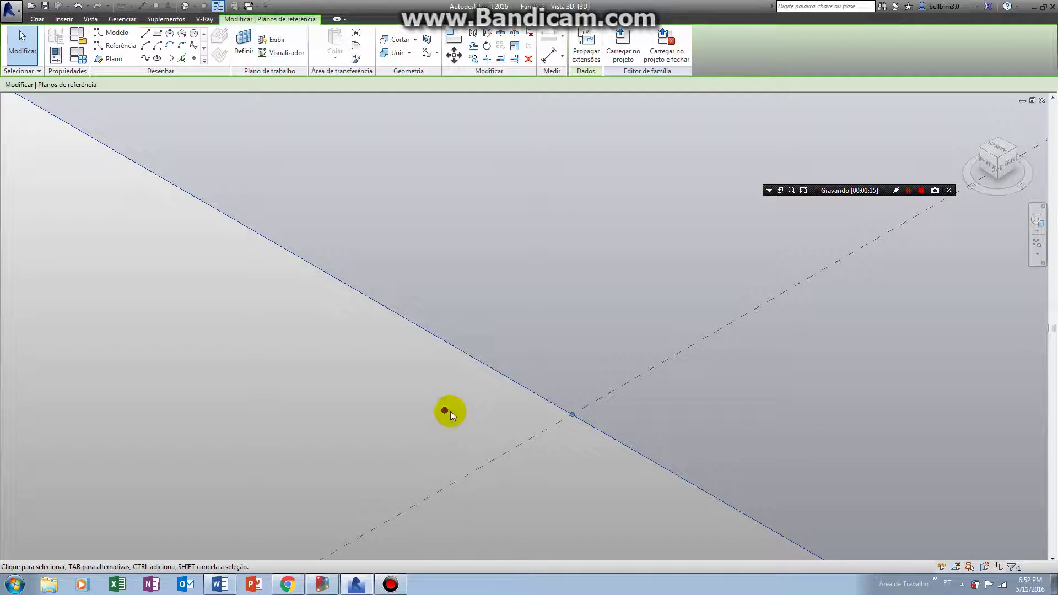
click(450, 412)
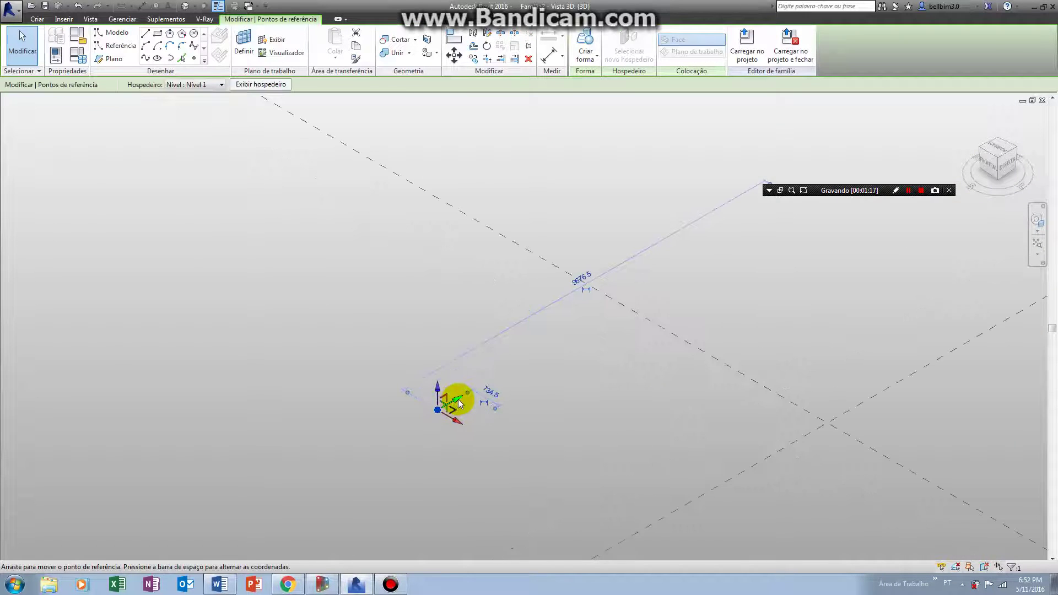
click(539, 371)
mouse_move(322, 584)
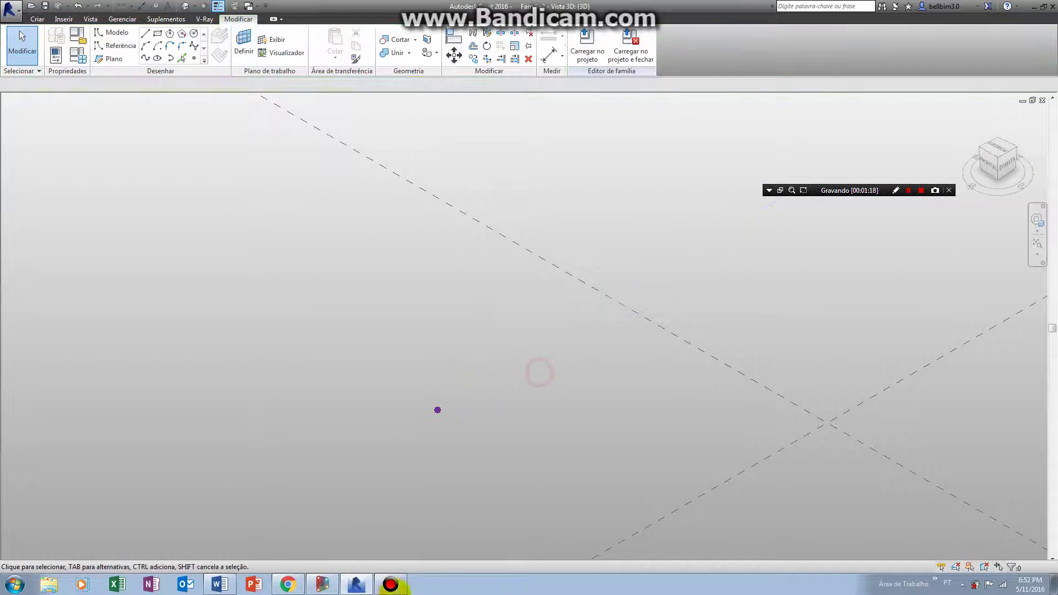
click(331, 590)
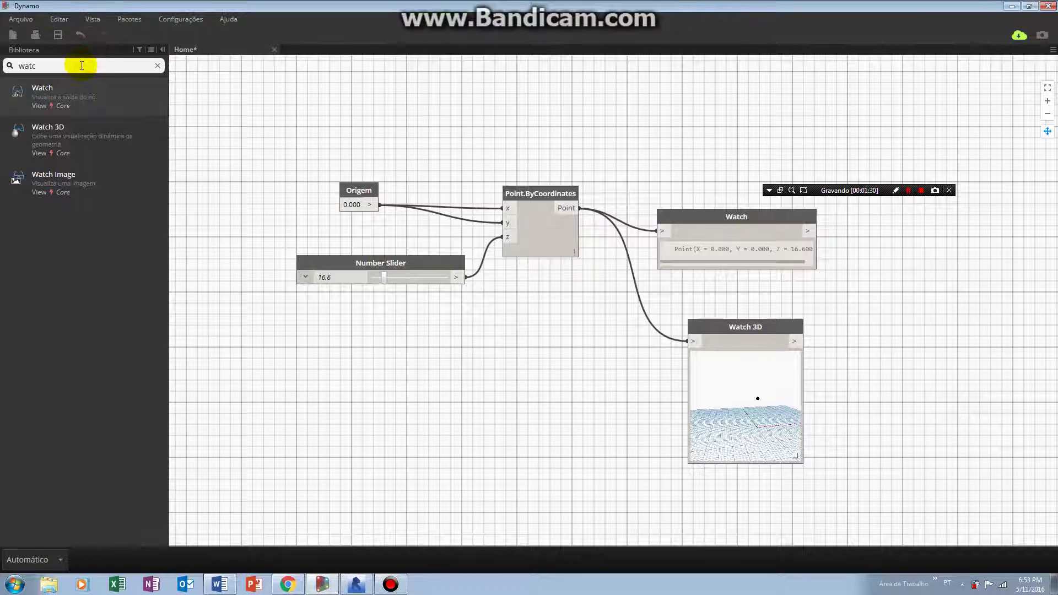
Search the Dynamo library for 'number' and enter 4 as the Origem value
key(BackSpace)
key(BackSpace)
key(BackSpace)
key(BackSpace)
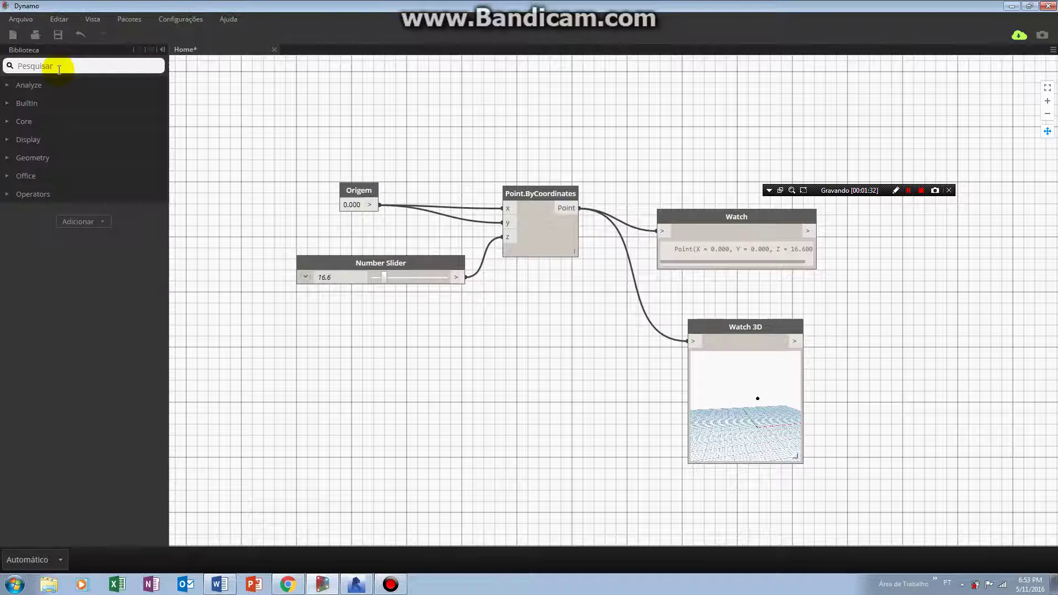
text(number)
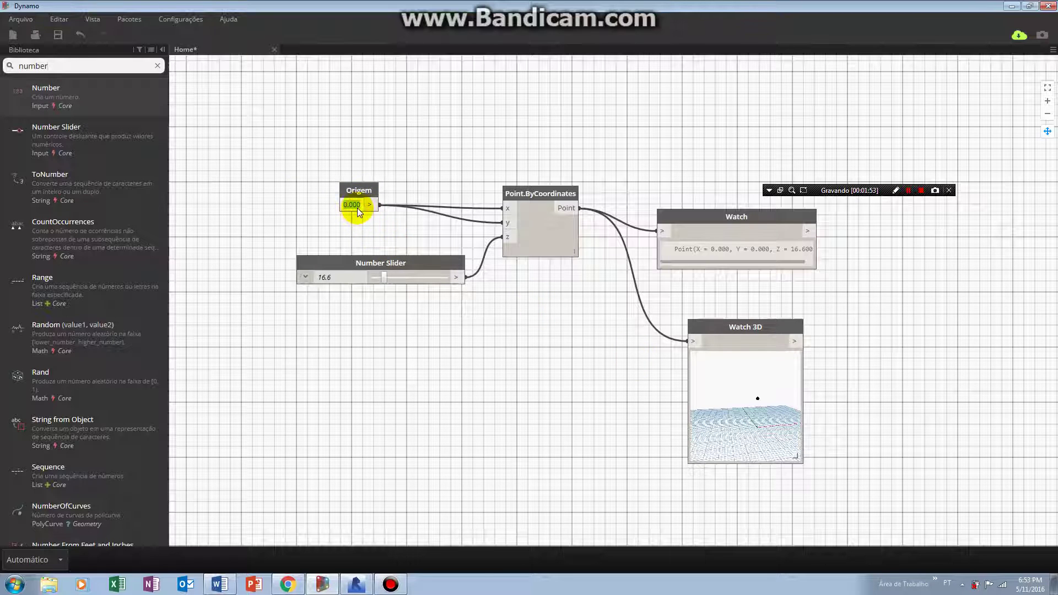
text(4)
key(Return)
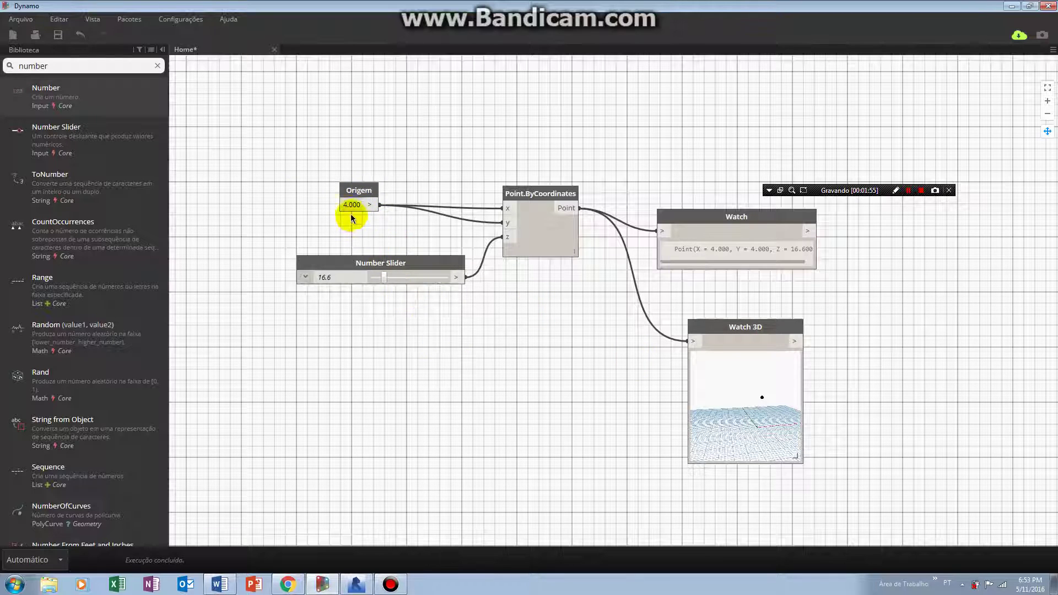
Change the Origem value to 6 and then to 8
click(357, 206)
text(6)
key(Return)
text(8)
key(Return)
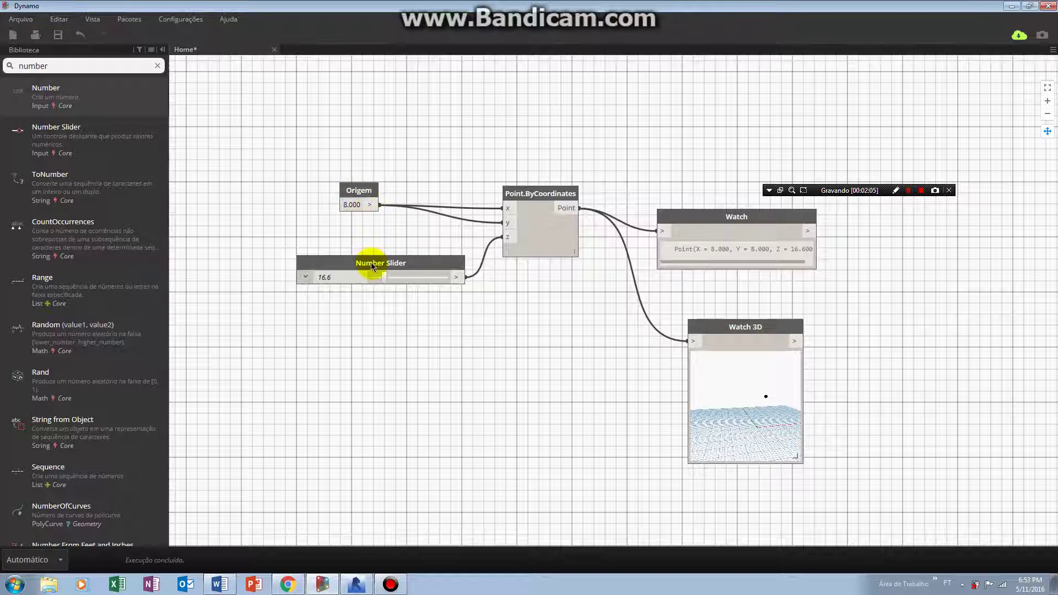
Remove a stray Code Block, shift Watch 3D right, and drag the Number Slider to Z = 17.4
double_click(350, 204)
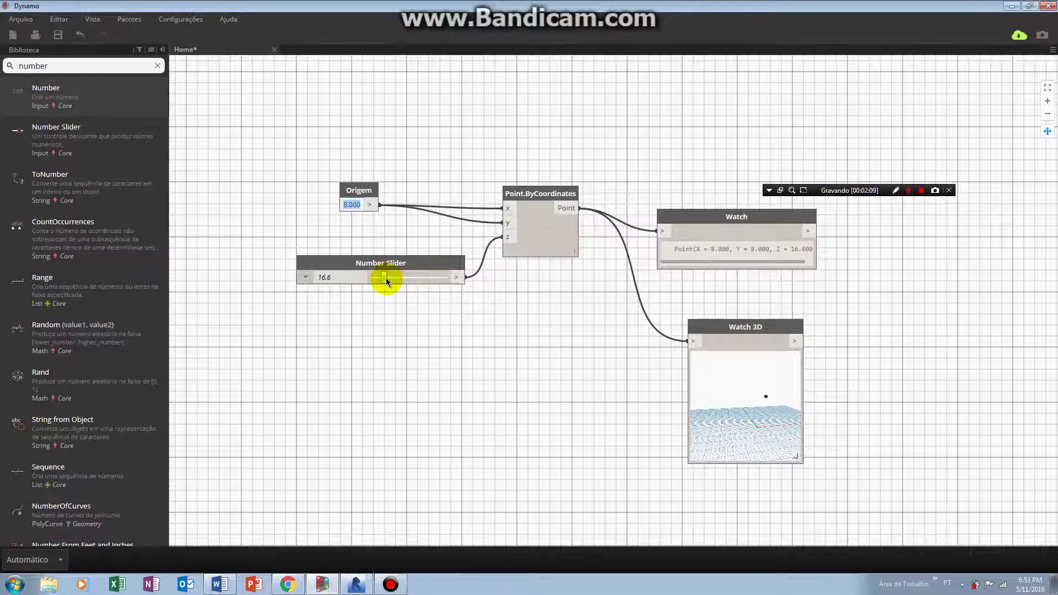
mouse_move(387, 282)
mouse_down()
mouse_move(406, 281)
mouse_move(378, 277)
mouse_up()
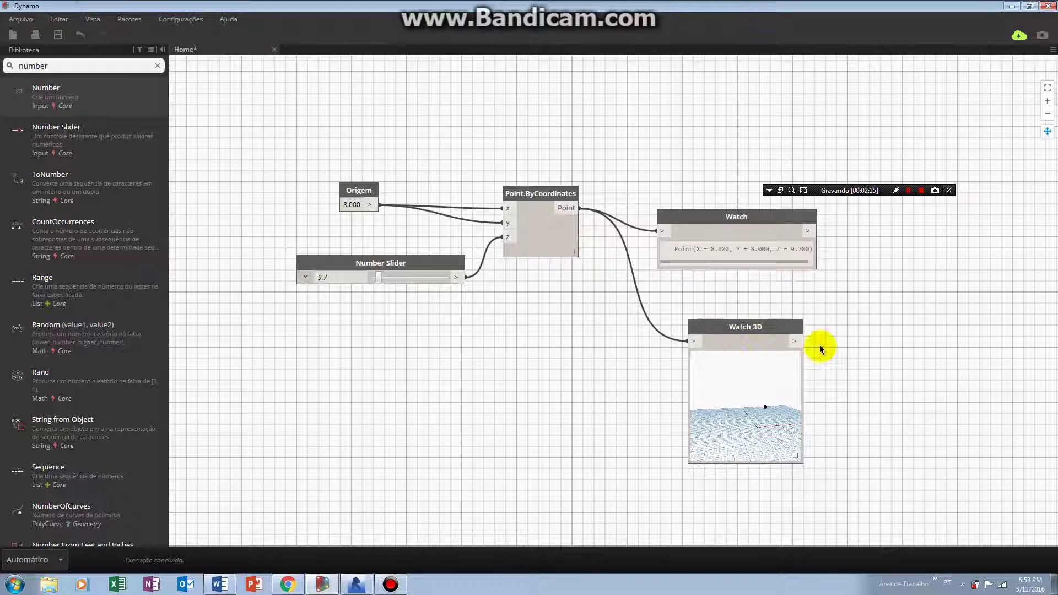
drag(802, 462, 807, 467)
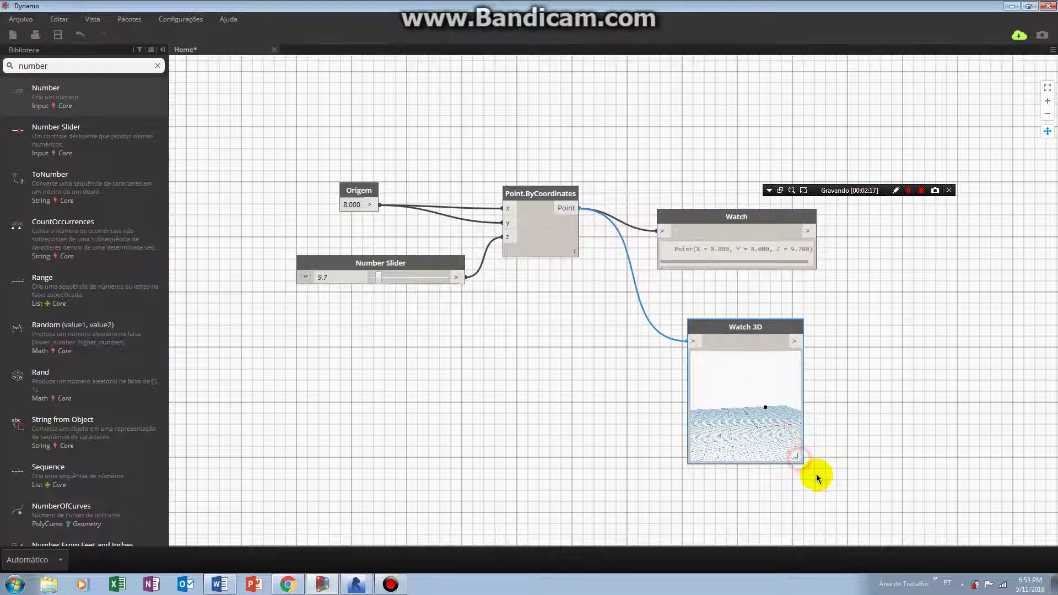
double_click(809, 474)
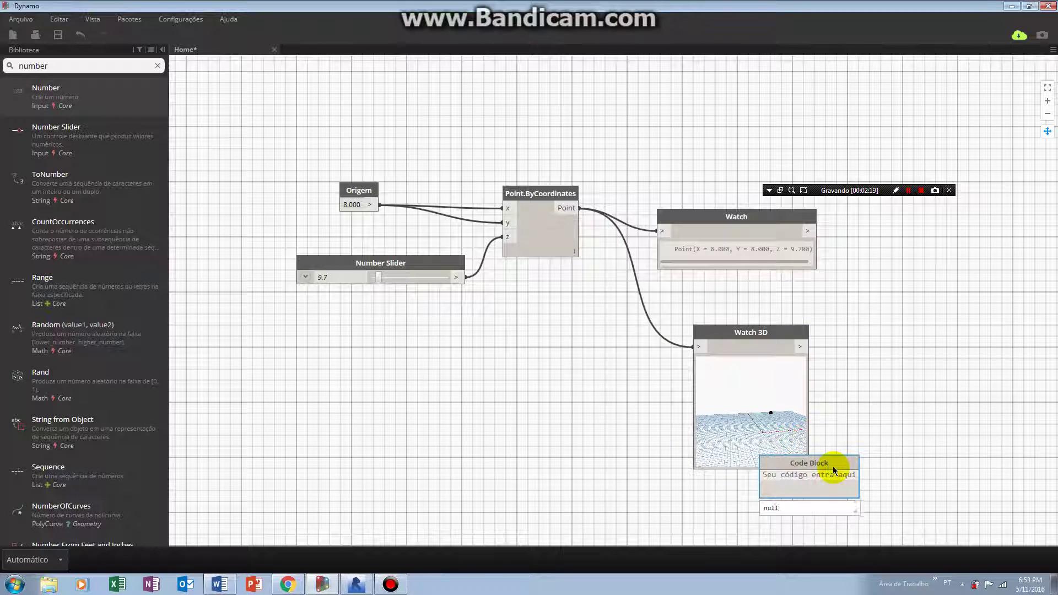
right_click(835, 465)
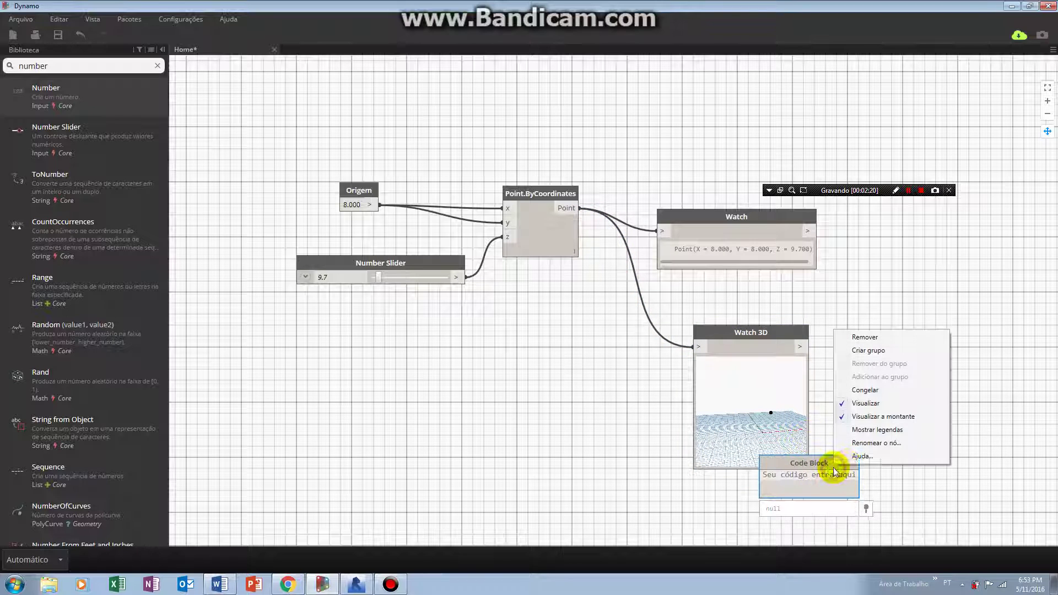
click(864, 336)
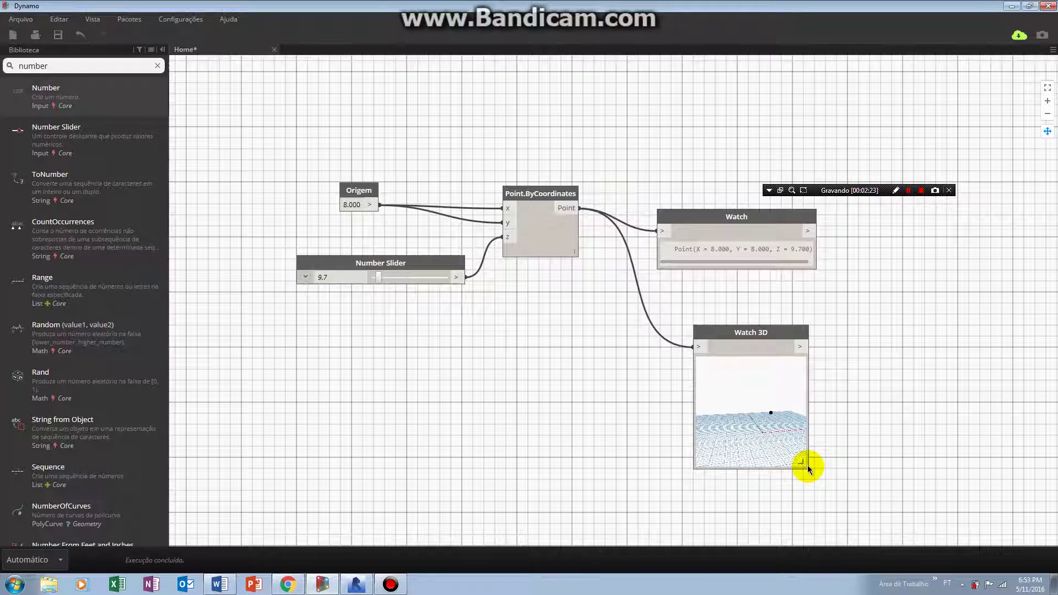
drag(809, 469, 828, 459)
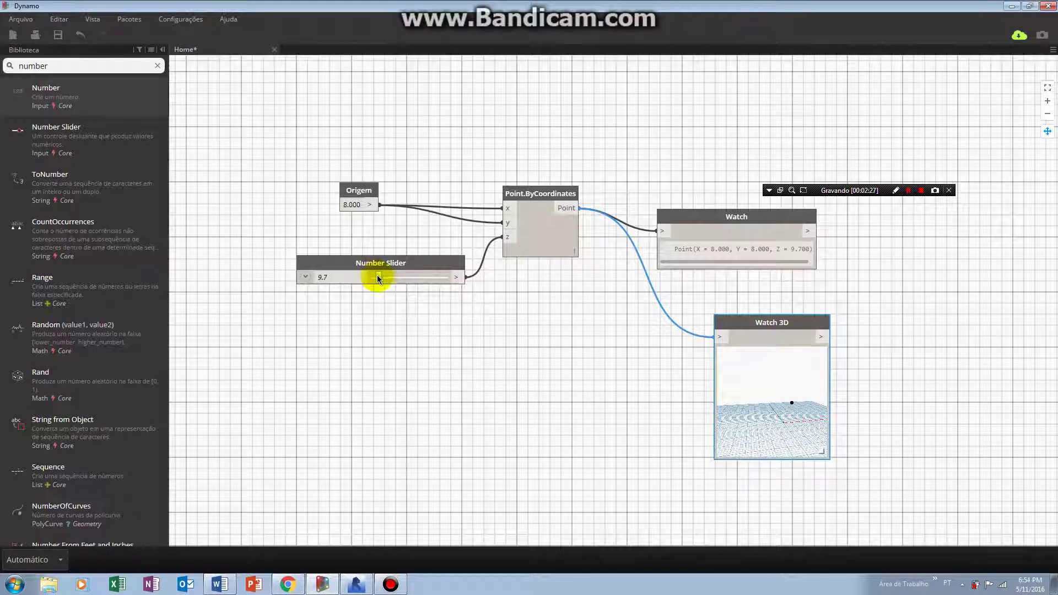
mouse_move(378, 278)
mouse_down()
mouse_move(402, 276)
mouse_move(385, 277)
mouse_up()
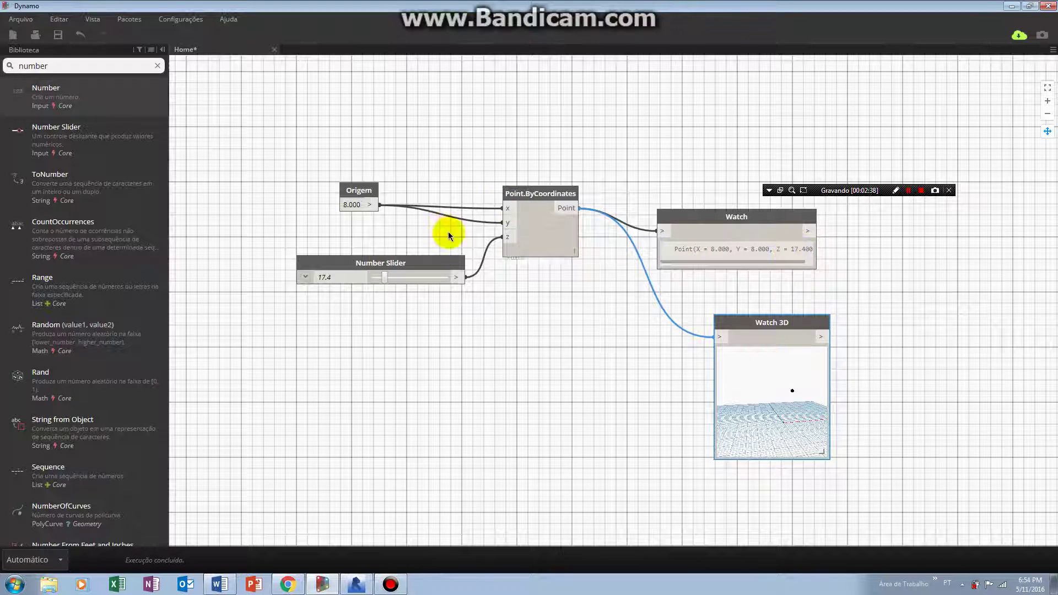
mouse_move(542, 227)
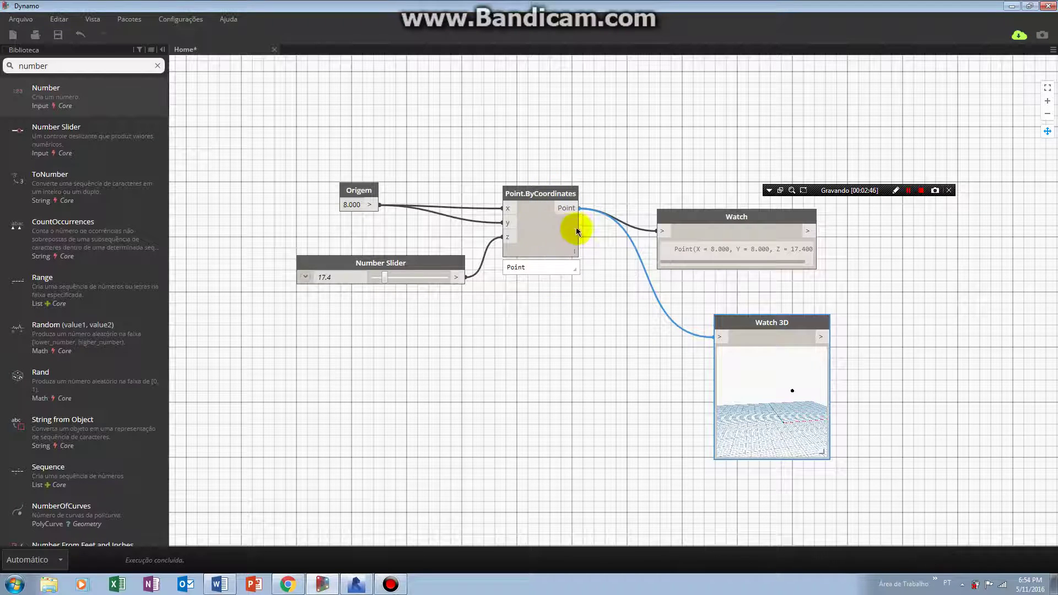
Drag the Revit reference point up and right in the 3D view, then return to Dynamo
key(alt+Tab)
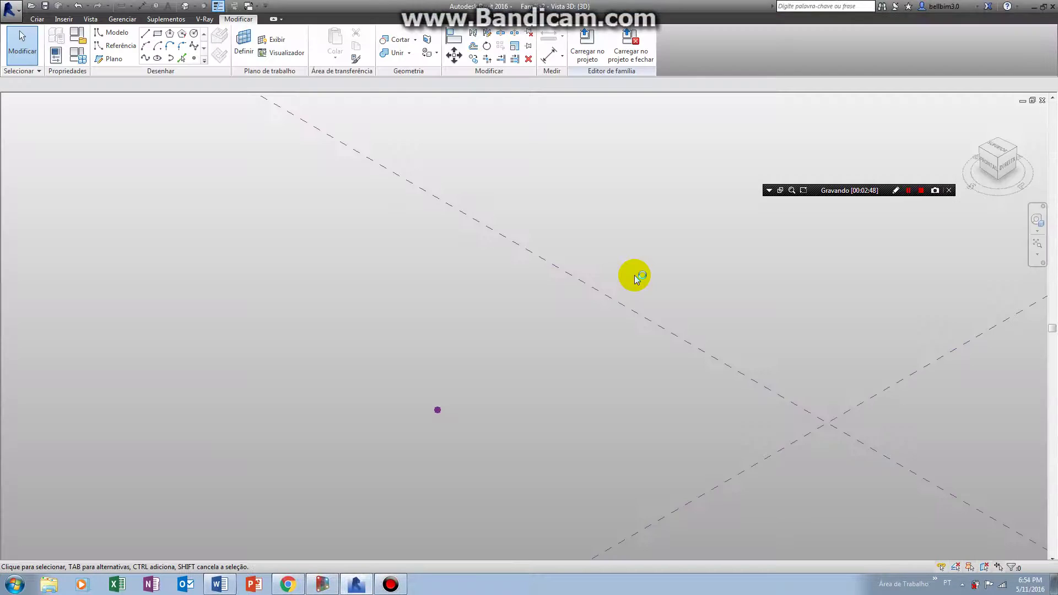
click(437, 408)
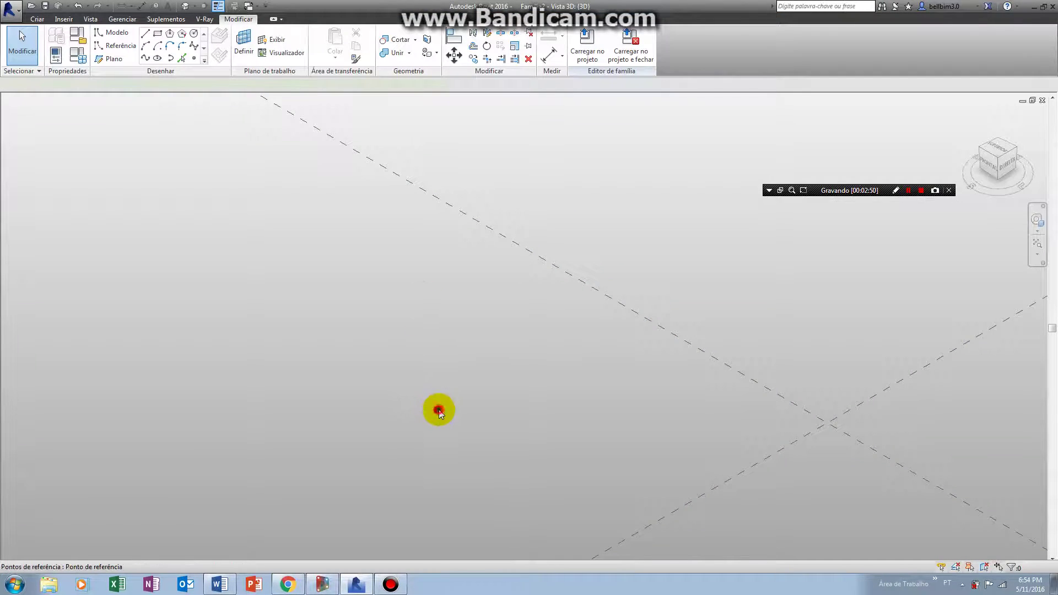
mouse_move(437, 355)
mouse_down()
mouse_move(481, 273)
mouse_move(481, 291)
mouse_move(444, 307)
mouse_move(420, 343)
mouse_move(479, 302)
mouse_move(436, 334)
mouse_move(466, 362)
mouse_move(463, 327)
mouse_move(496, 299)
mouse_move(441, 345)
mouse_move(469, 336)
mouse_up()
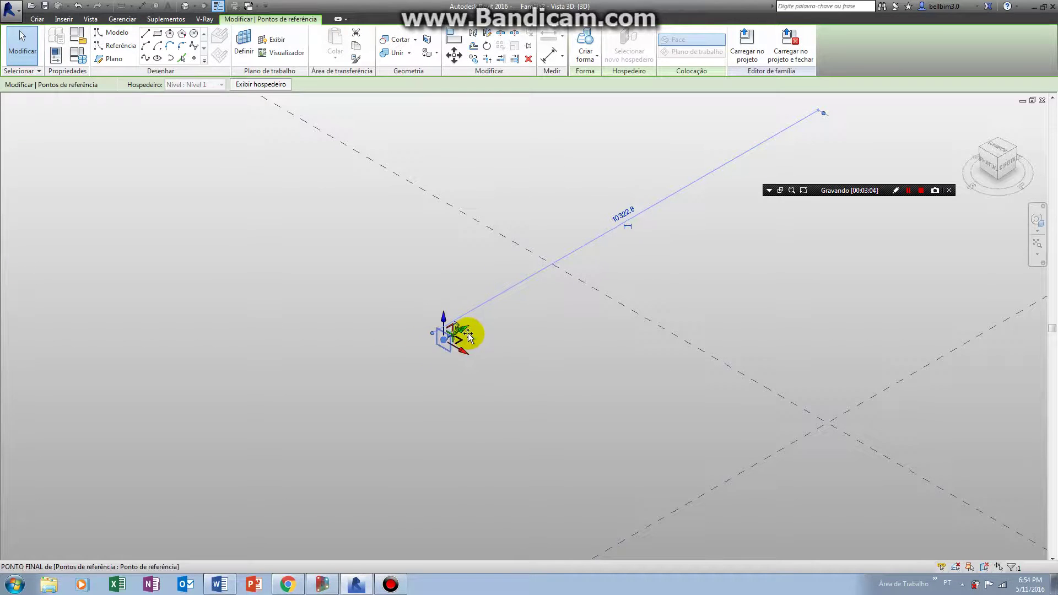
key(alt+Tab)
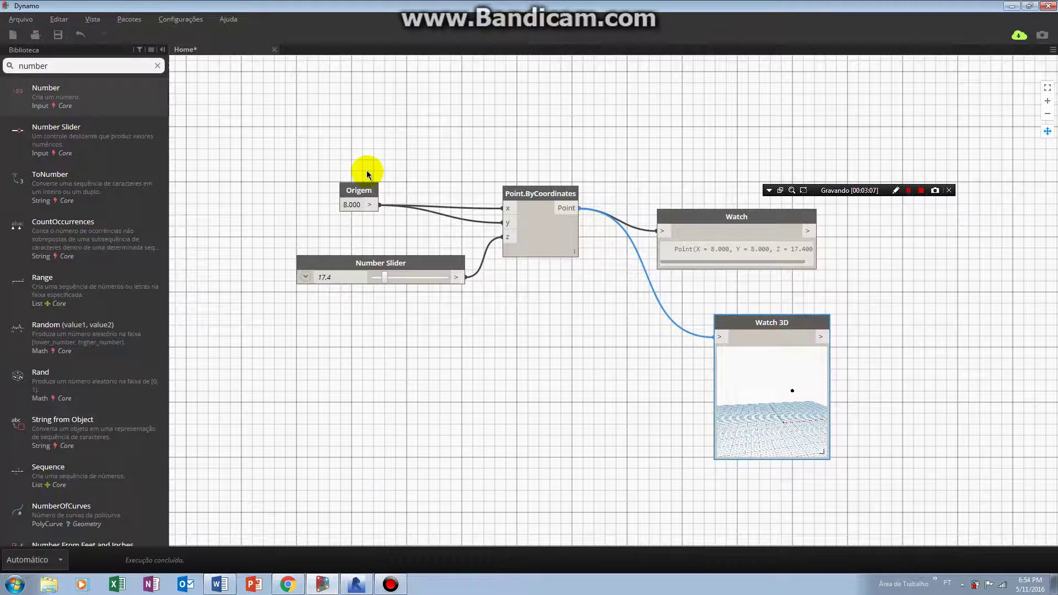
Drag the Number Slider so Z reads 21.500, then show dynamo aula01.docx in Word
key(alt+Tab)
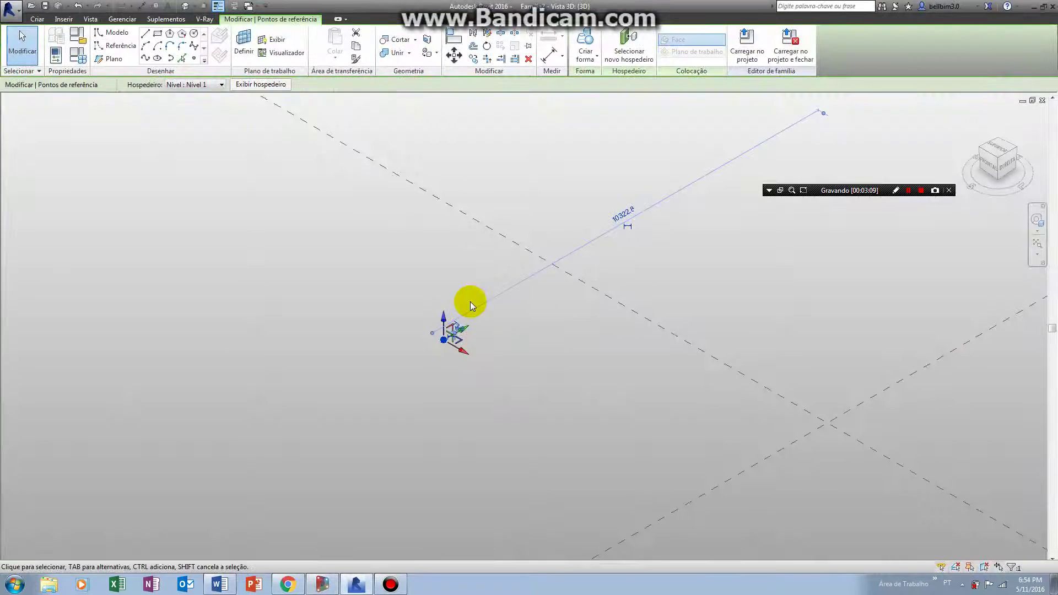
key(alt+Tab)
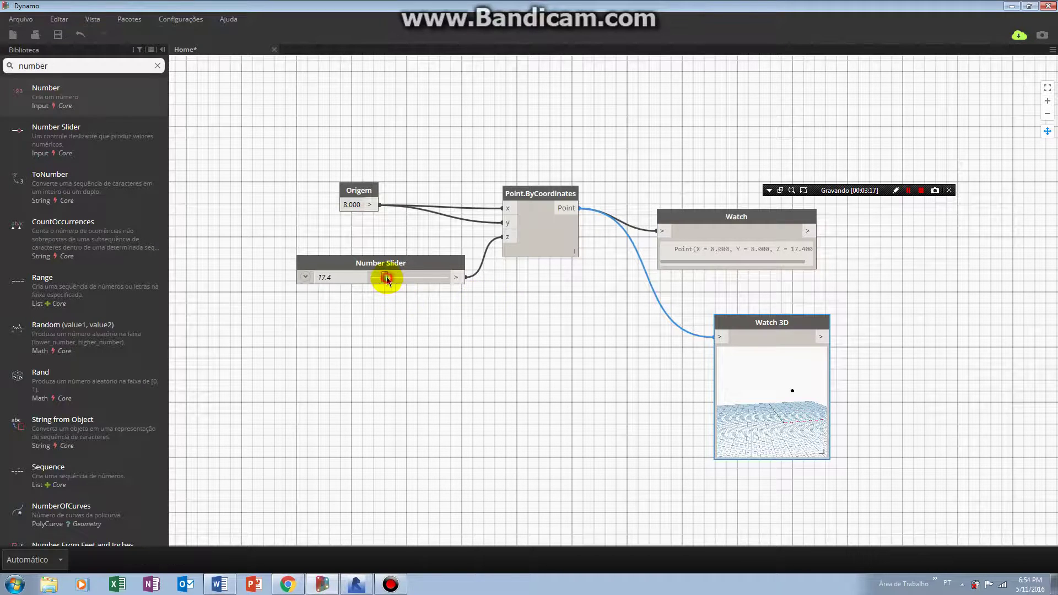
drag(388, 280, 404, 282)
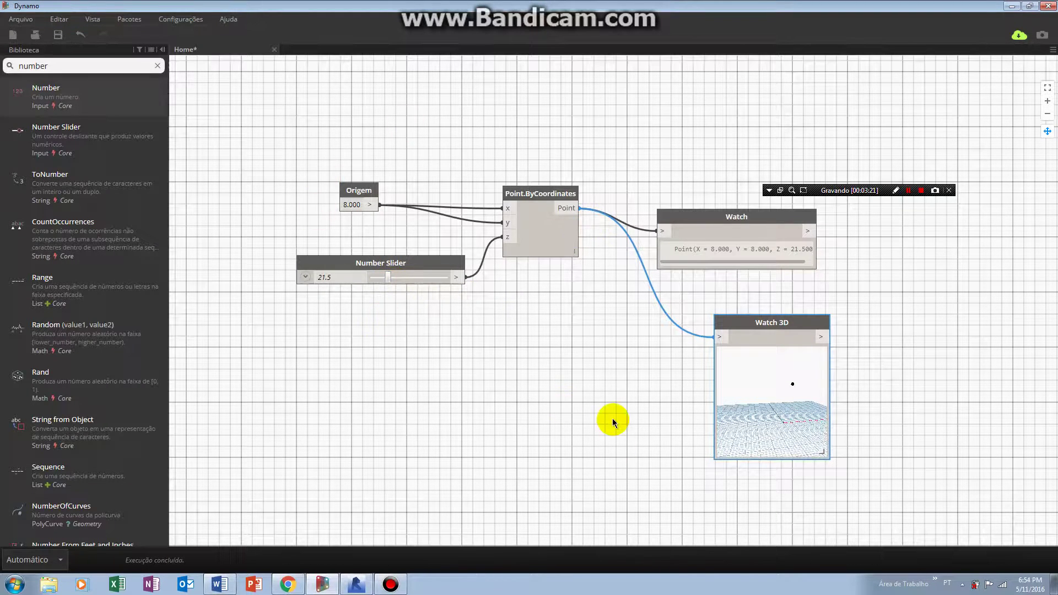
key(alt+Tab)
key(alt+Tab)
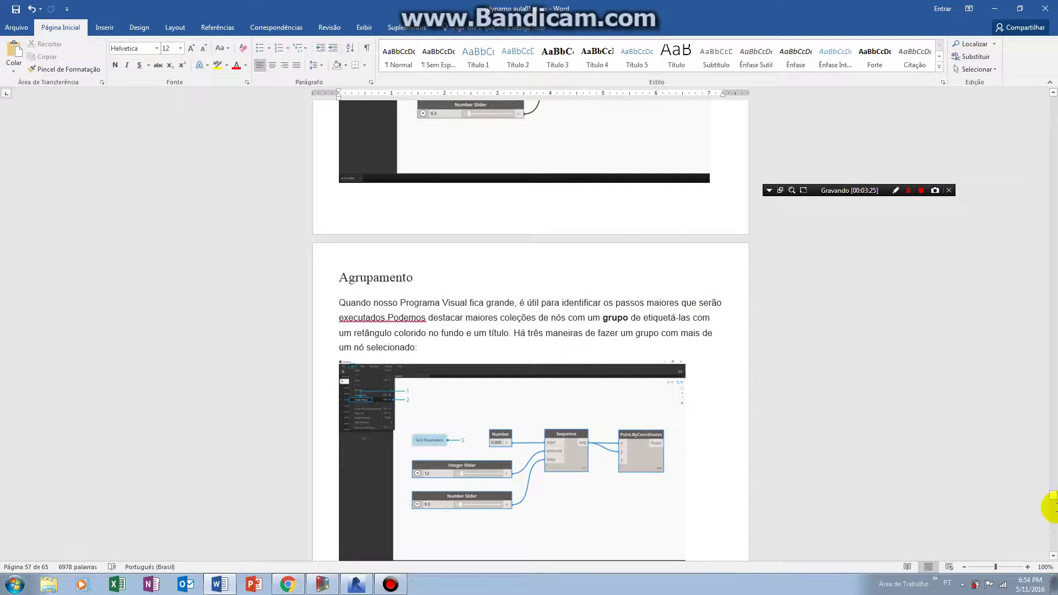
Switch from the Word document back to Dynamo, then to the screen recorder window
key(alt+Tab)
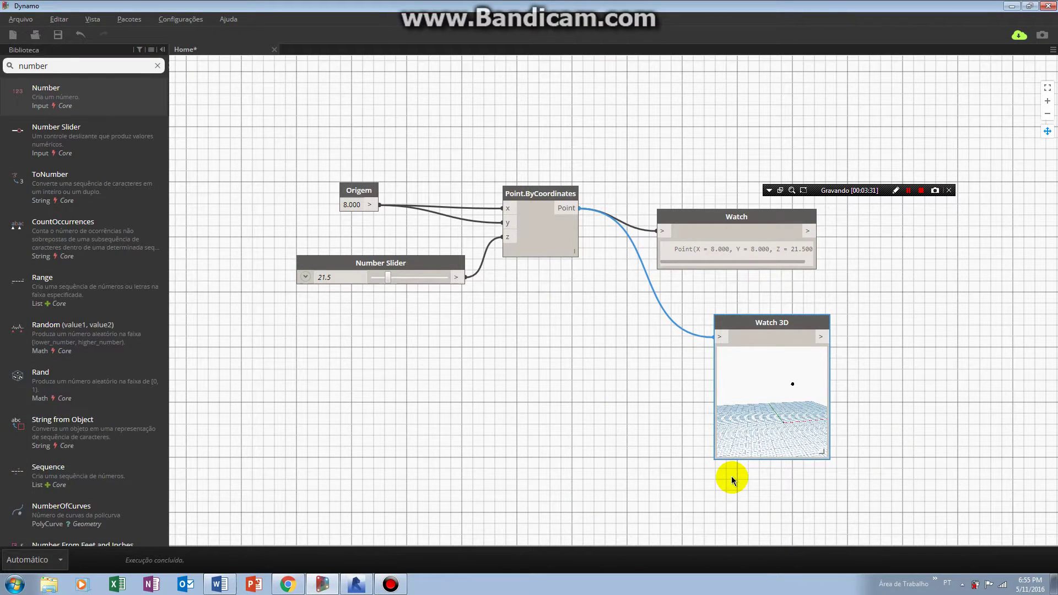
key(alt+Tab)
key(alt+Tab)
key(alt+Tab)
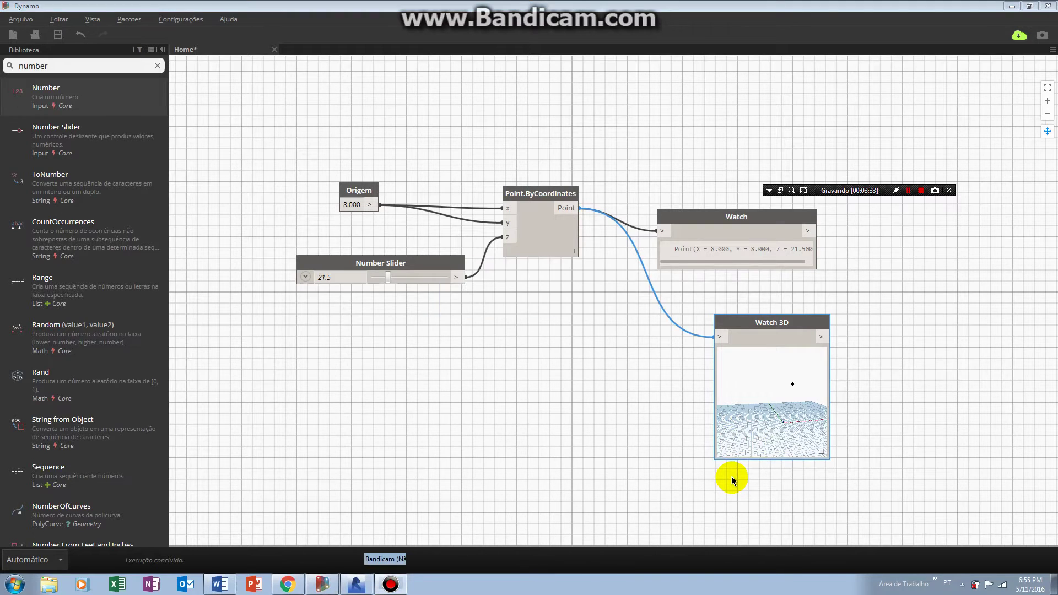